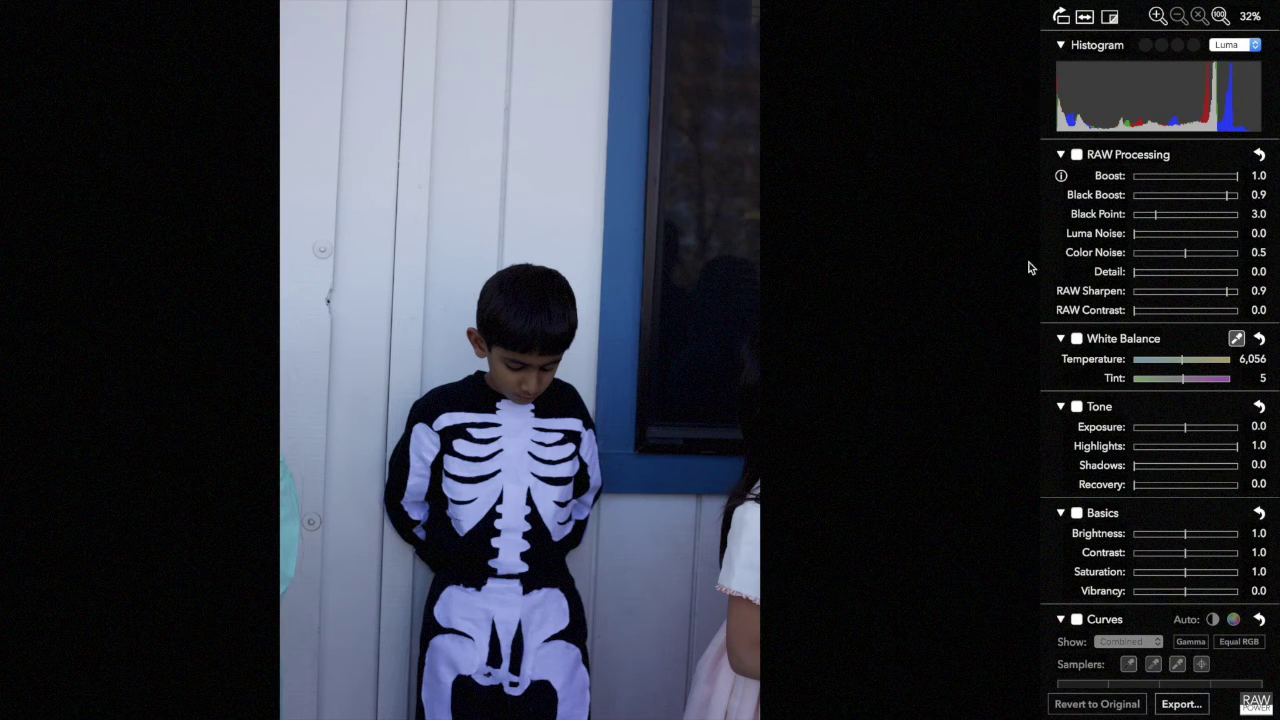
- Scroll down to Curves and switch the Curves adjustment on
scroll(1057, 367, "down", 5)
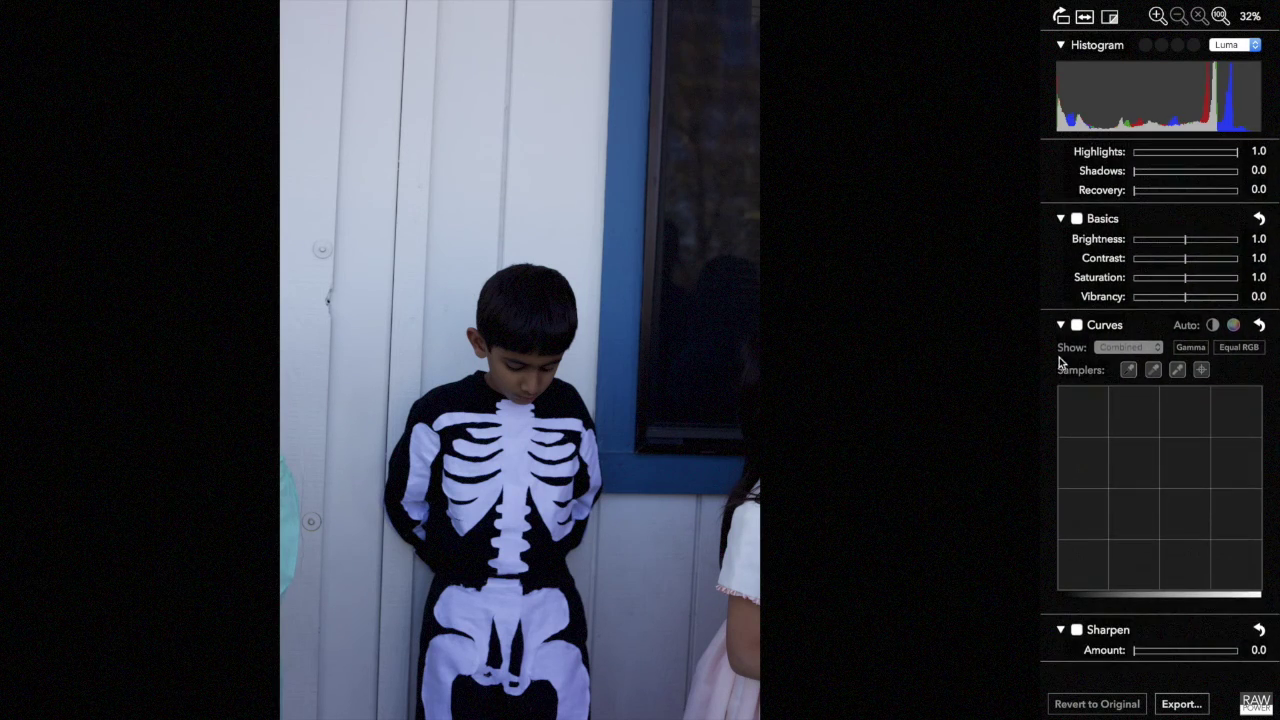
left_click(1077, 326)
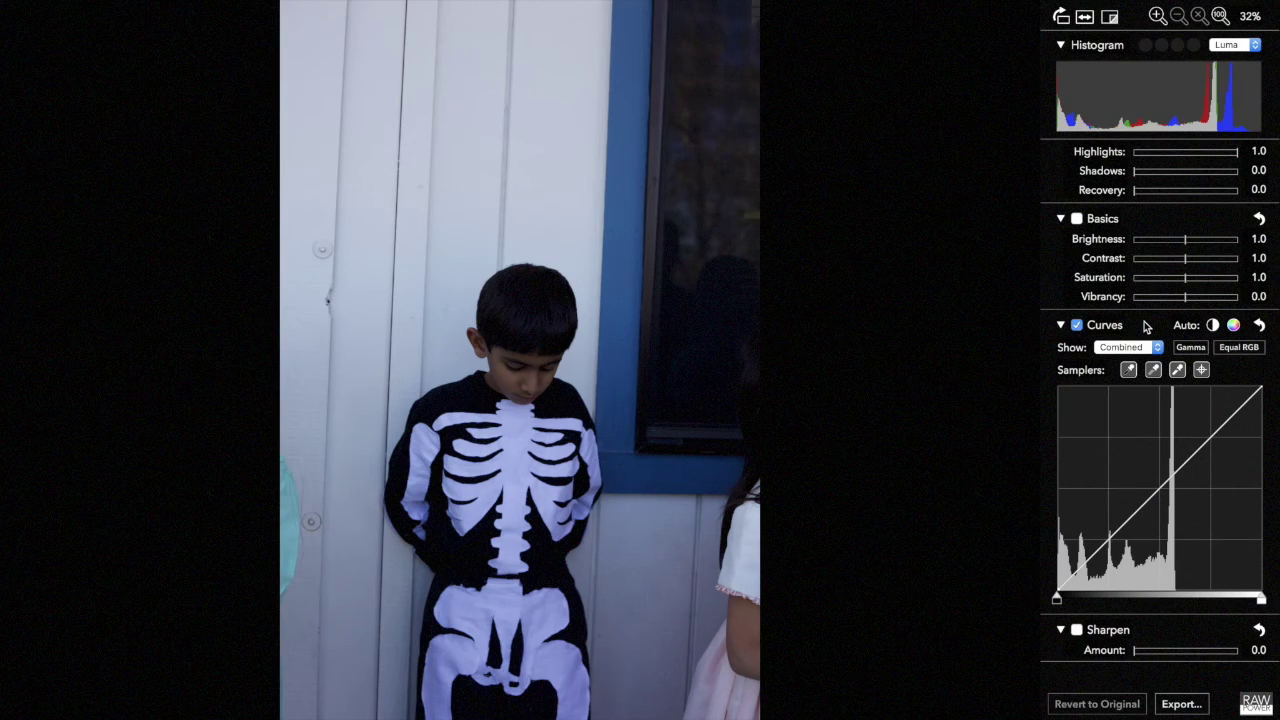
left_click(1213, 325)
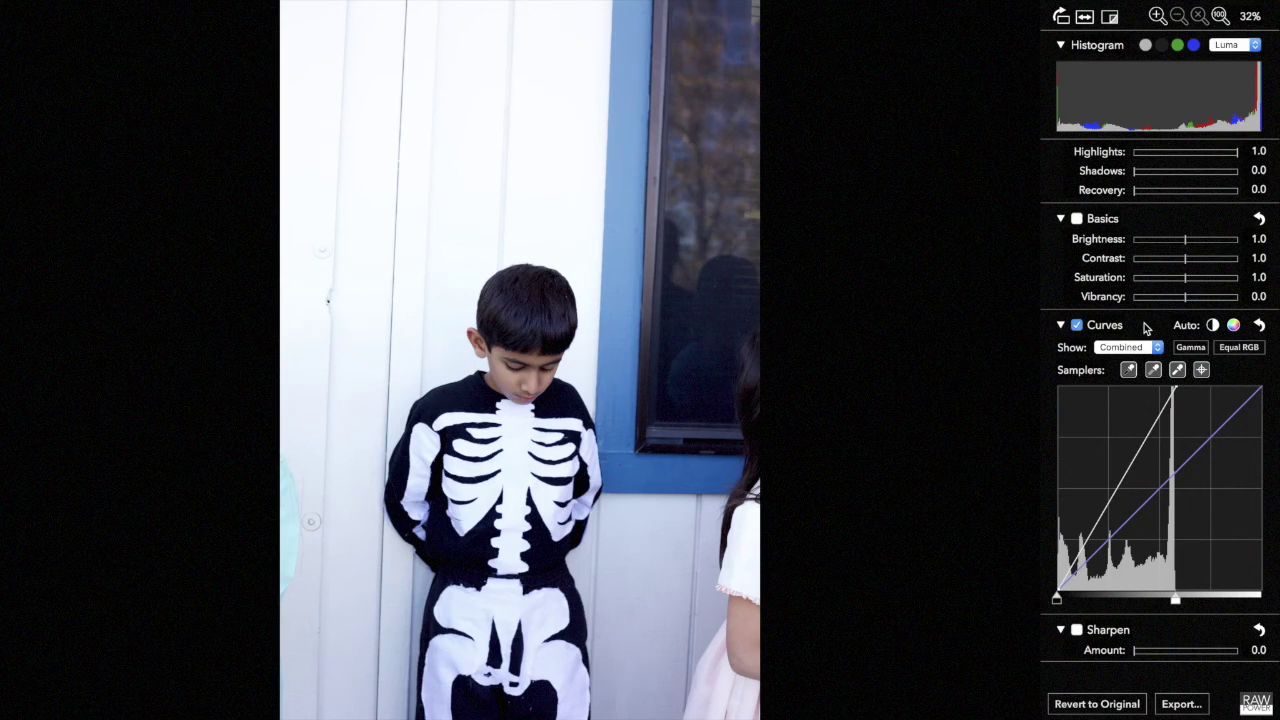
- Apply Auto color to the curves, then reset them to a straight line
left_click(1234, 326)
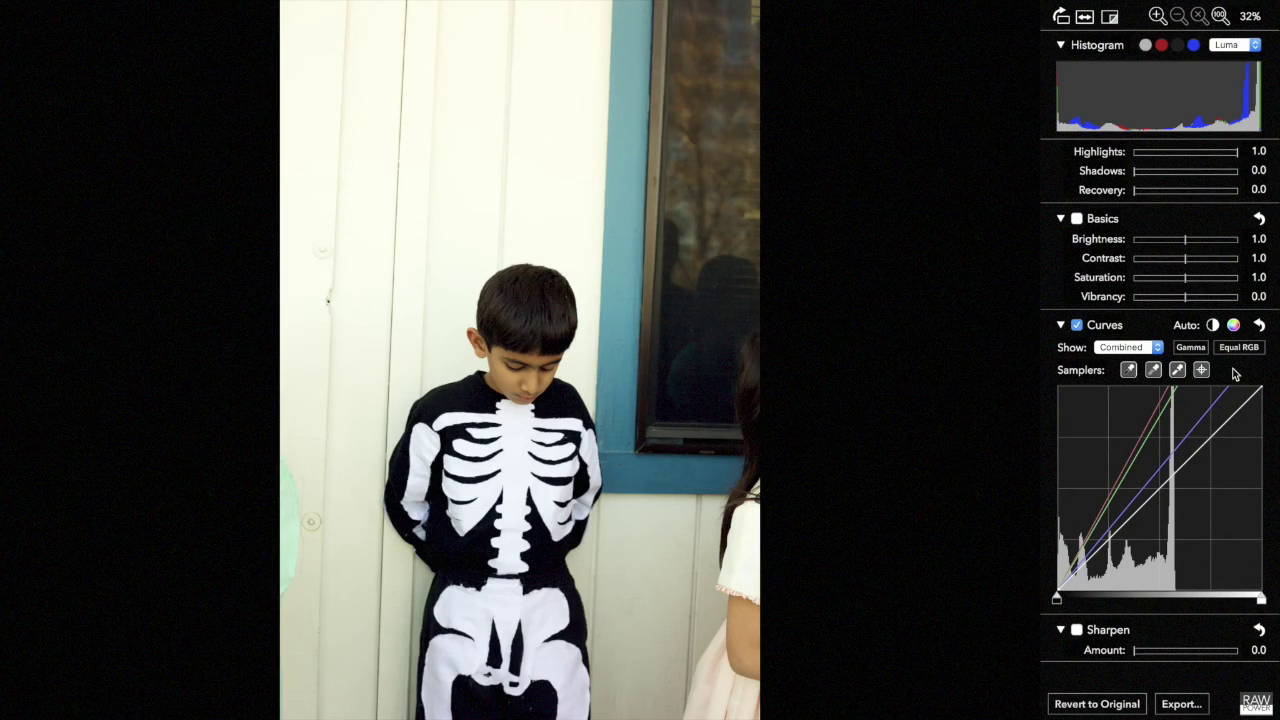
scroll(1230, 374, "up", 1)
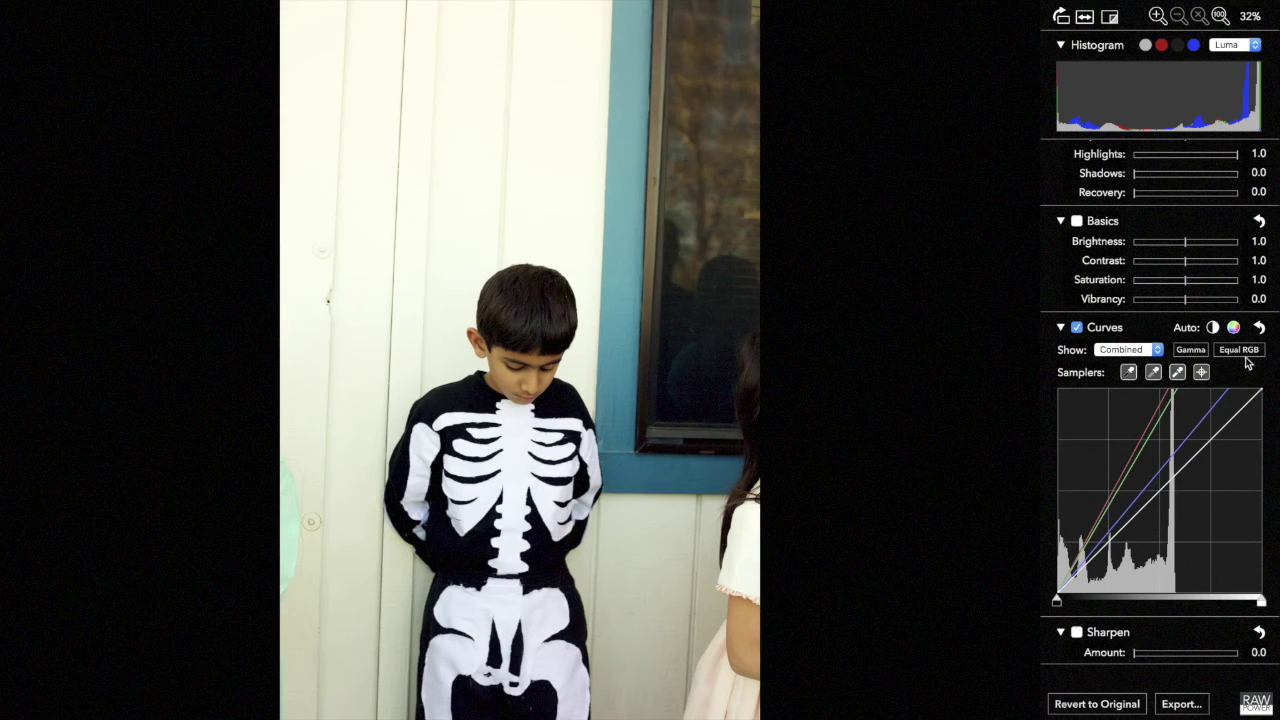
left_click(1259, 328)
- Sample a dark area as the black point and the girl's white sleeve as the white point
scroll(1225, 392, "up", 2)
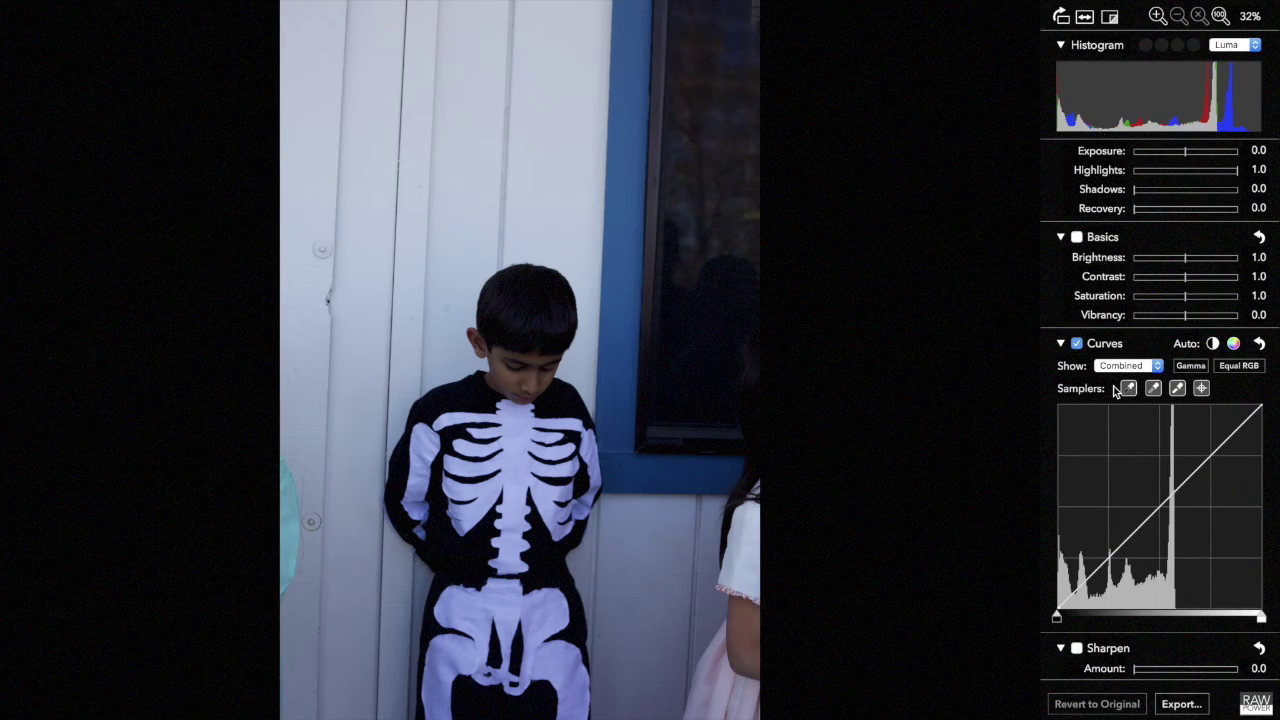
left_click(1128, 388)
left_click(453, 565)
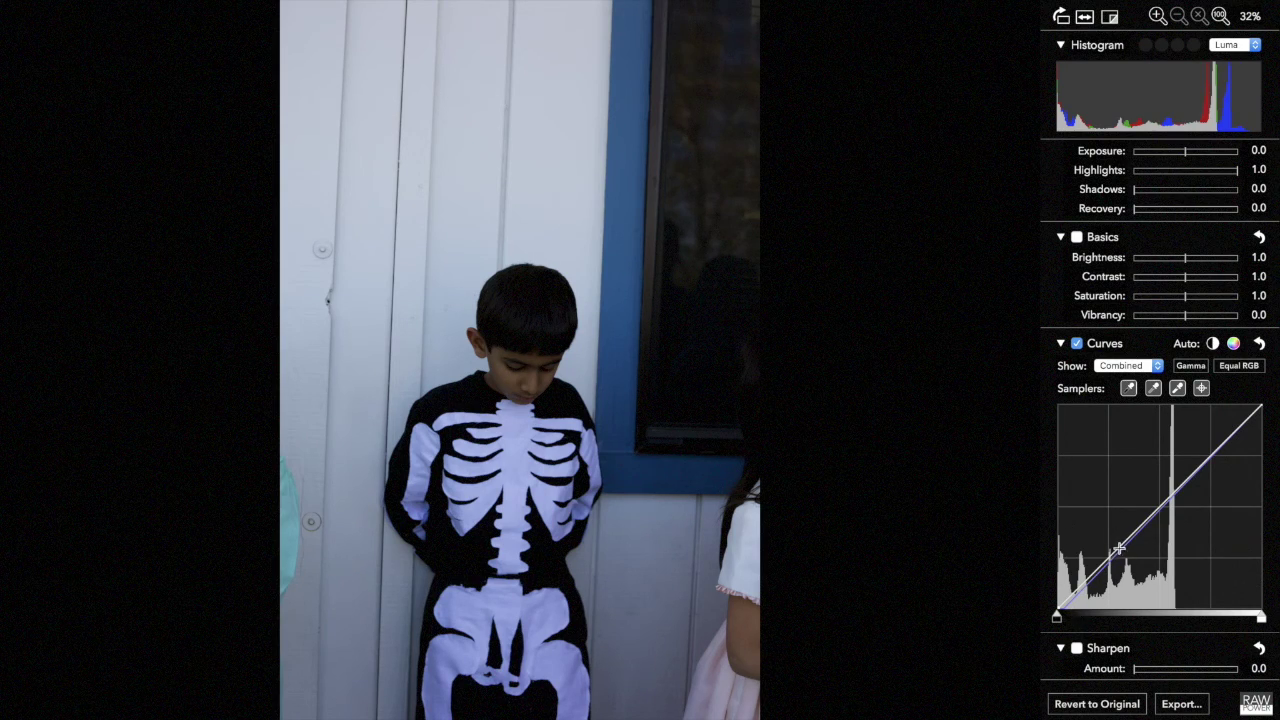
left_click(1178, 391)
left_click(746, 588)
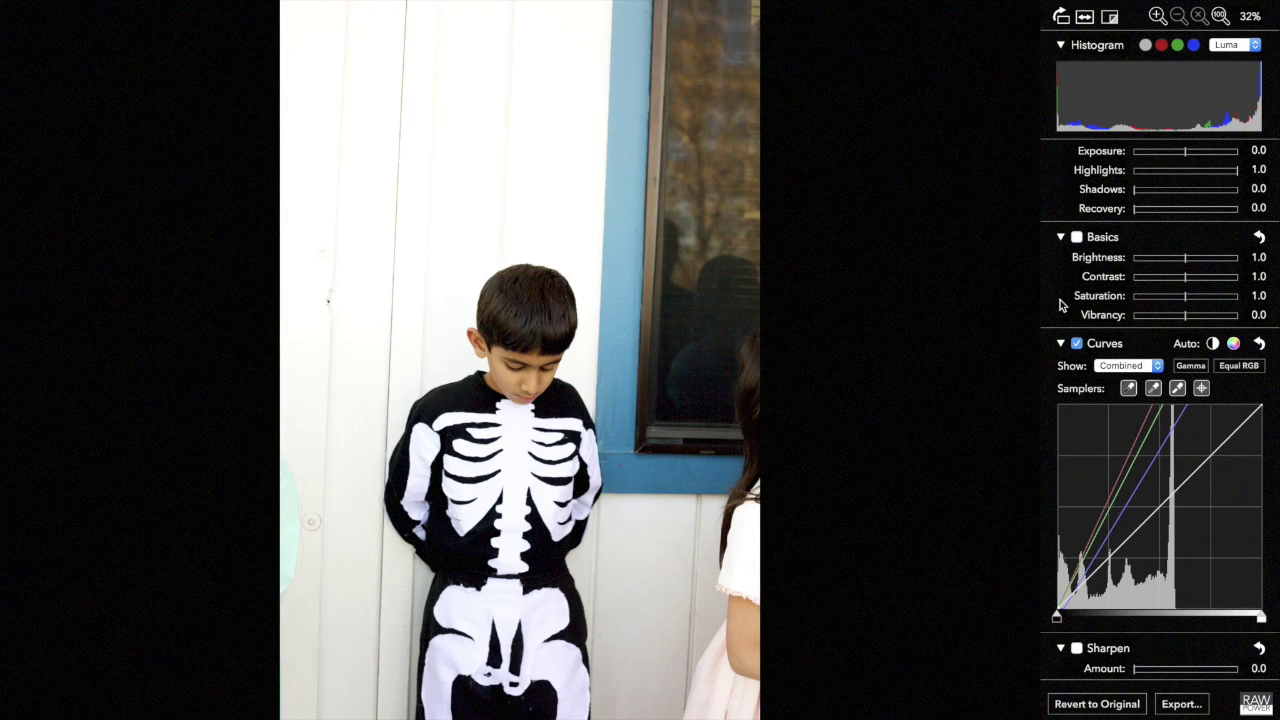
- Lower the Exposure slider in the Tone section to -0.52
scroll(1062, 305, "up", 1)
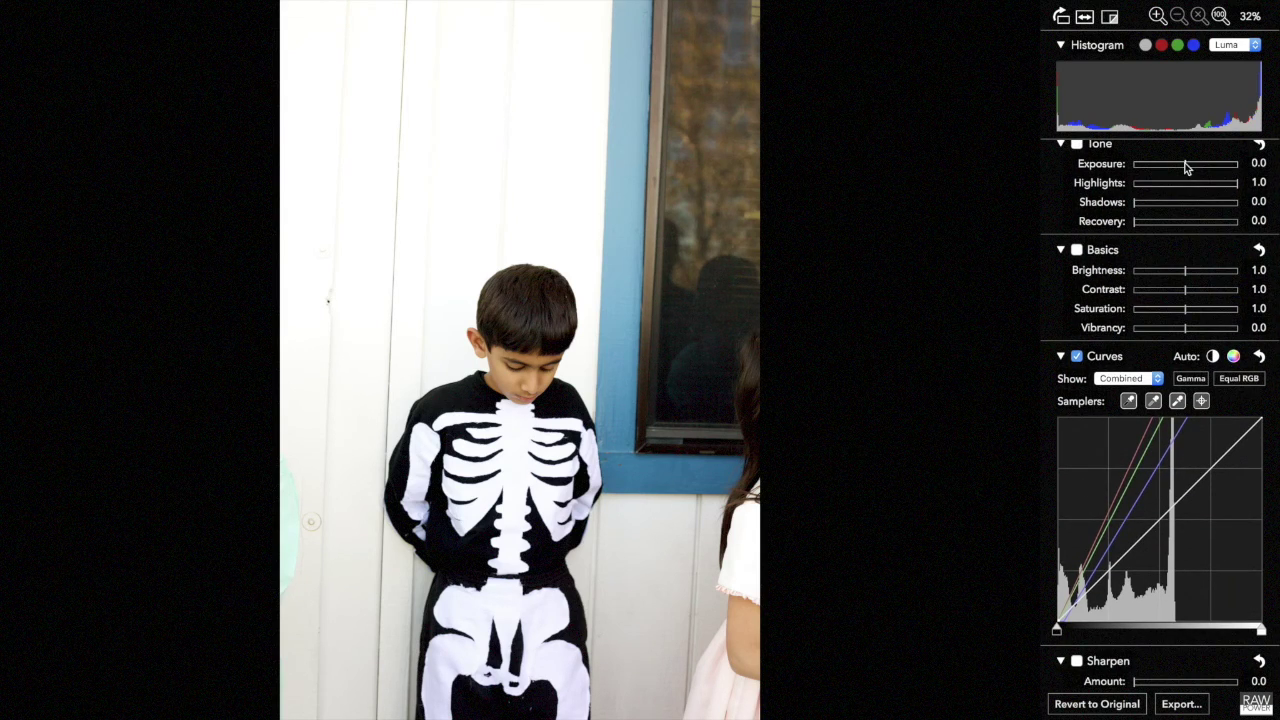
left_click_drag(1185, 168, 1176, 166)
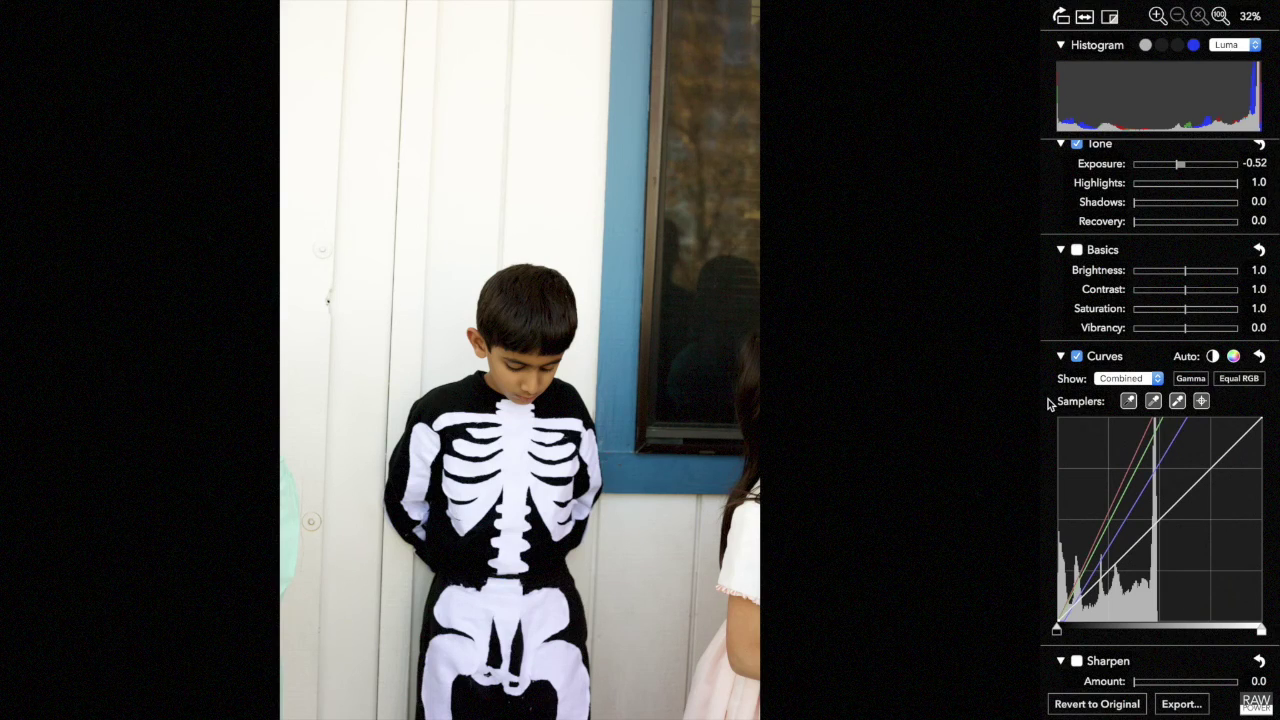
- Cancel the point sampler and view the Red, Green, then Blue channel curves
left_click(1202, 401)
left_click(608, 411)
left_click(1114, 381)
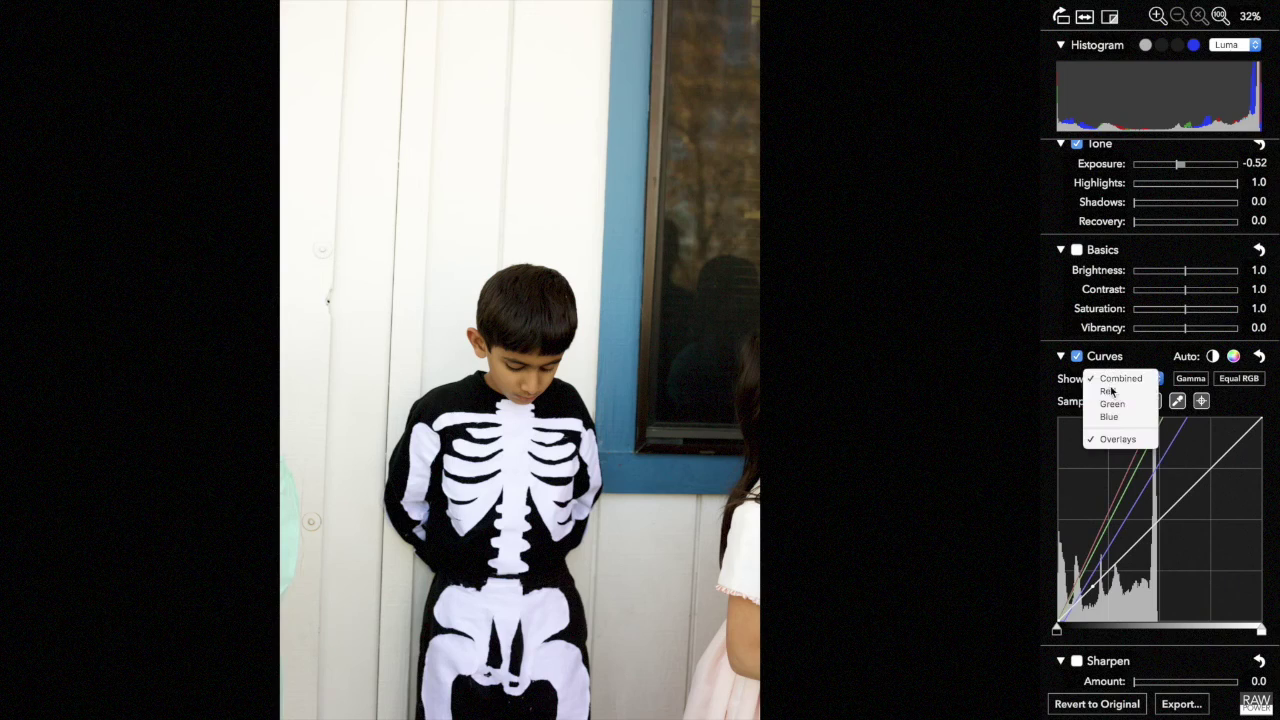
left_click(1111, 390)
left_click(1110, 379)
left_click(1108, 391)
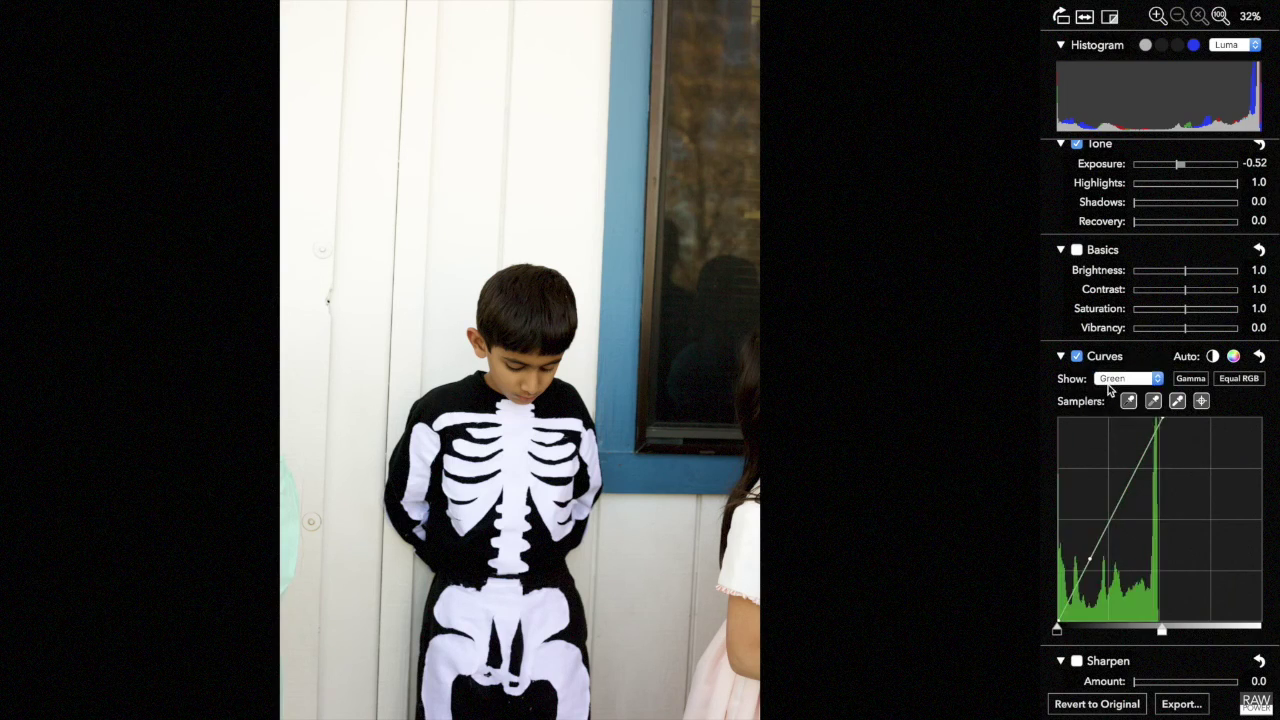
left_click(1110, 379)
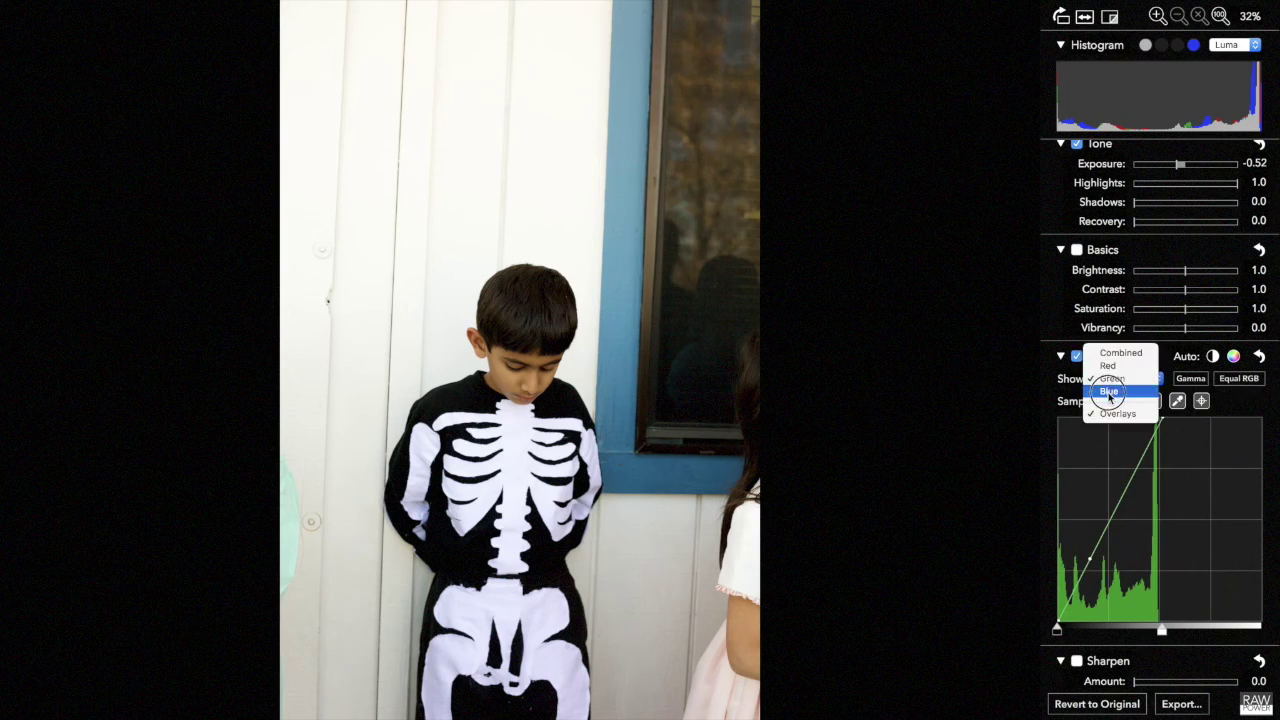
left_click(1108, 391)
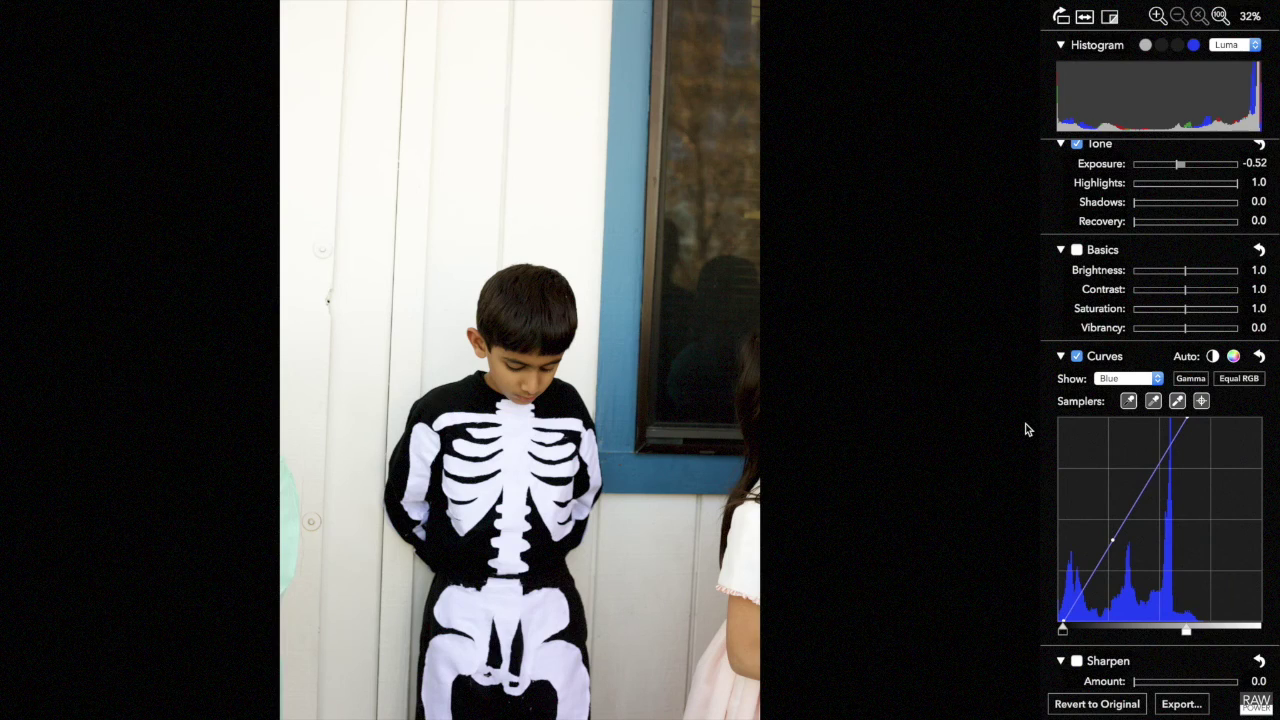
- Drag the blue curve's control point slightly down to reduce the blue tint
left_click(1113, 540)
mouse_move(1113, 540)
left_mouse_down()
mouse_move(1111, 518)
mouse_move(1111, 560)
mouse_move(1120, 526)
mouse_move(1111, 532)
left_mouse_up()
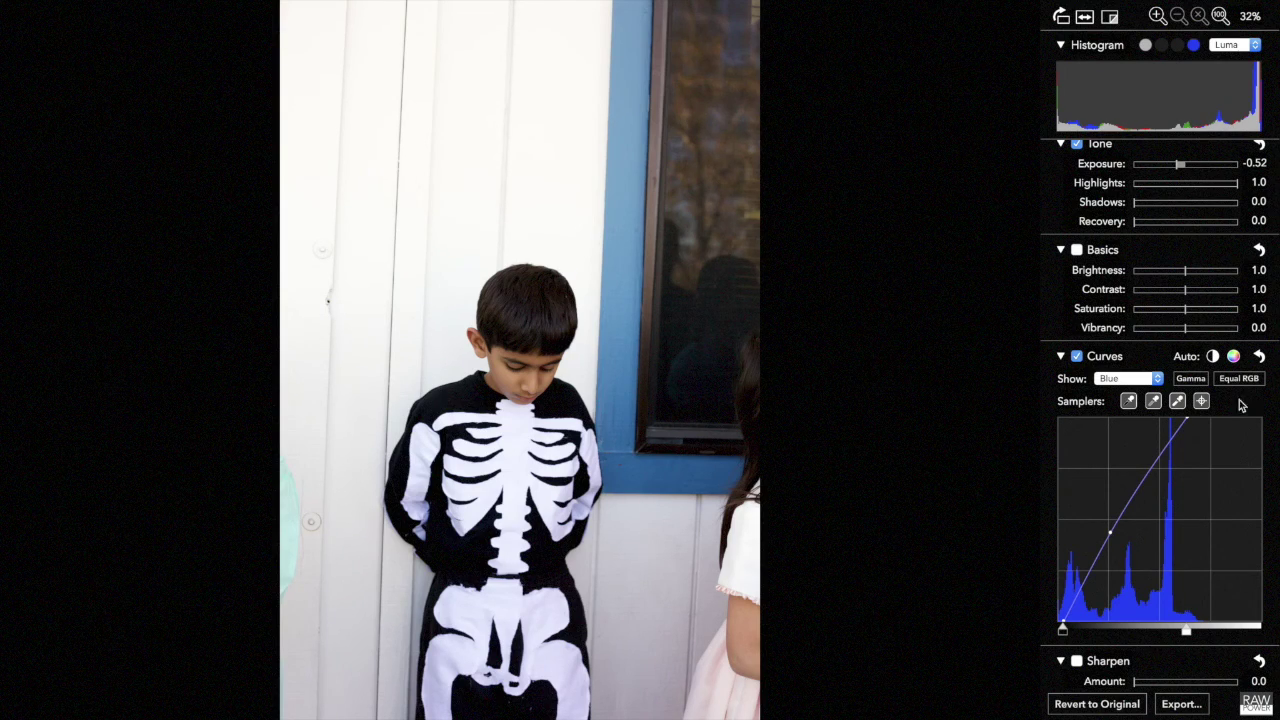
- Set the Curves Show popup to Combined
left_click(1128, 378)
left_click(1247, 405)
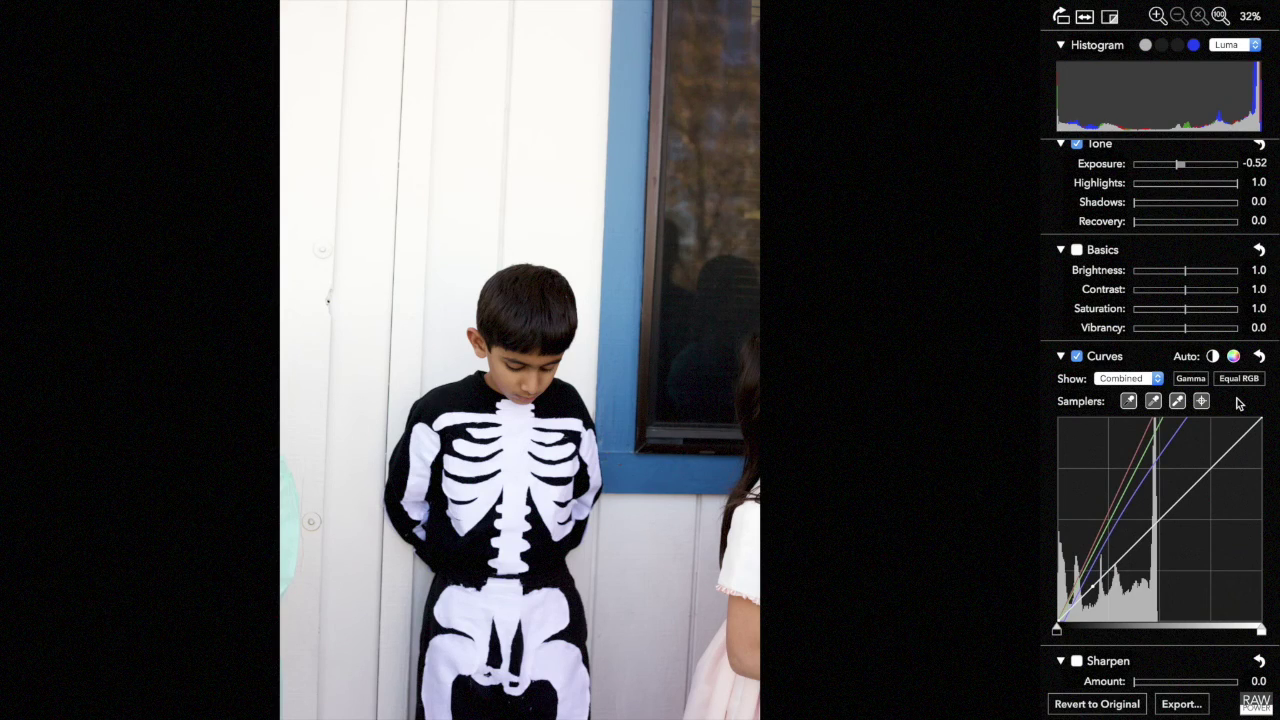
left_click(1188, 379)
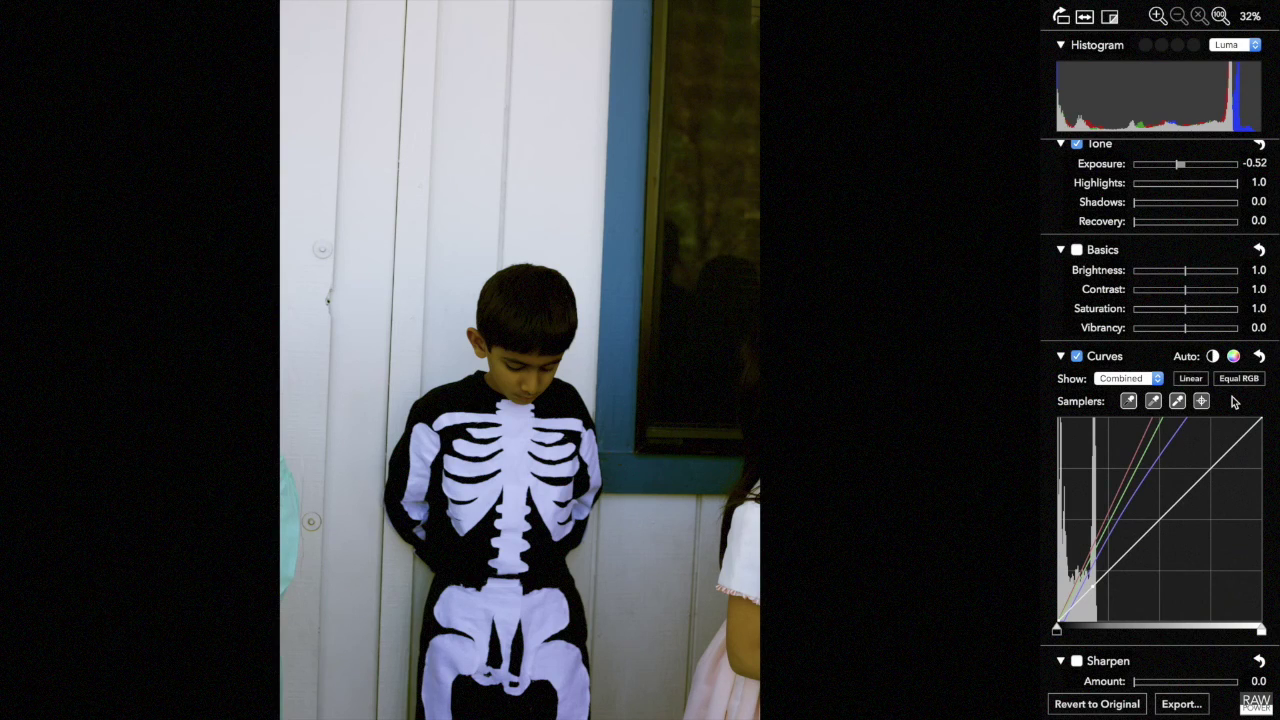
left_click(1196, 381)
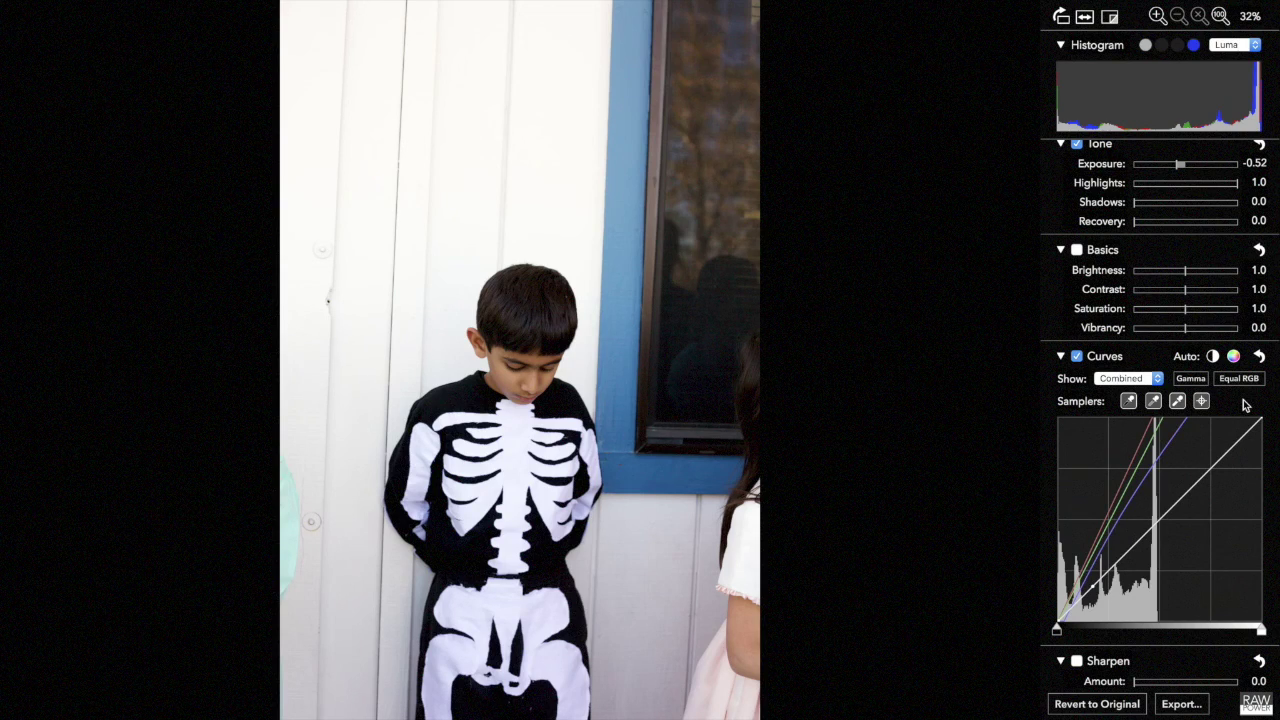
- Uncheck Overlays in the Show popup and drag a new point on the combined curve
left_click(1128, 380)
left_click(1123, 438)
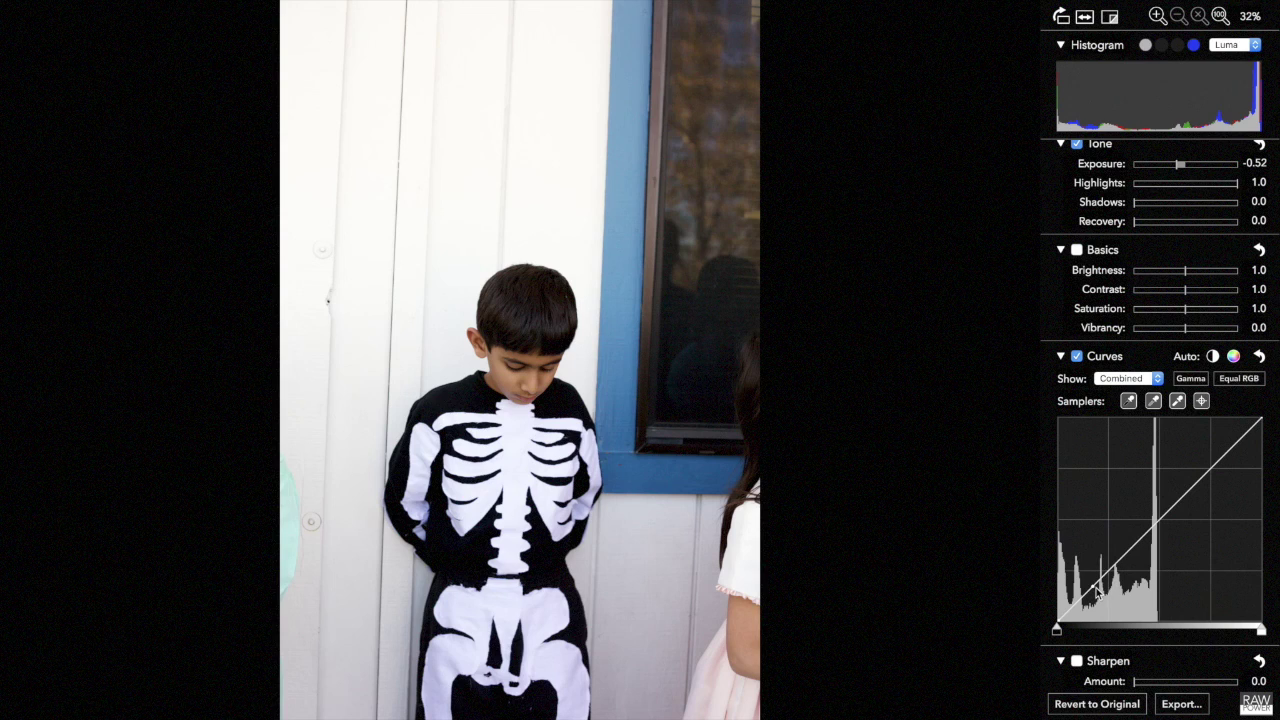
mouse_move(1094, 587)
left_mouse_down()
mouse_move(1094, 568)
mouse_move(1098, 578)
left_mouse_up()
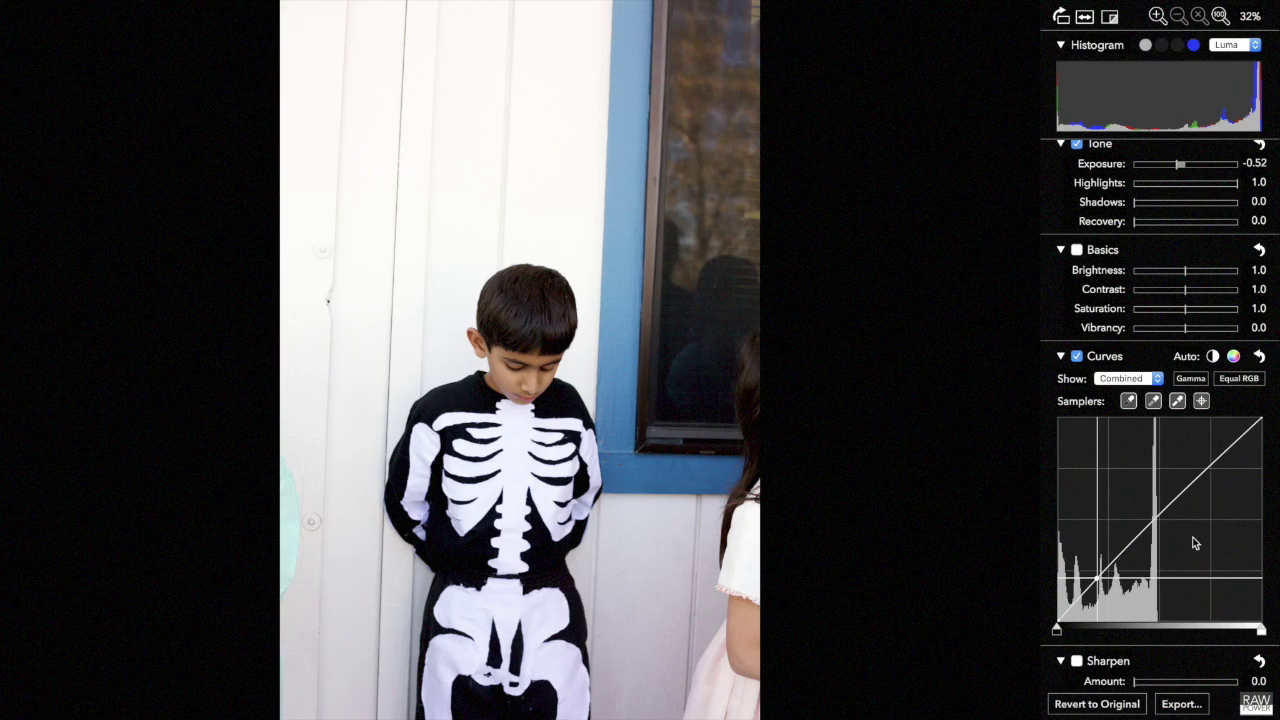
- Change the Curves mode from Equal RGB to Luminance
left_click(1239, 380)
- Return to Equal RGB mode and adjust the combined curve's black and white points
left_click(1236, 379)
left_click(1057, 630)
mouse_move(1057, 630)
left_mouse_down()
mouse_move(1070, 626)
mouse_move(1046, 632)
left_mouse_up()
mouse_move(1260, 630)
left_mouse_down()
mouse_move(1237, 623)
mouse_move(1260, 630)
left_mouse_up()
- Move the Red channel's black point, then go back to the Combined view
left_click(1120, 380)
left_click(1117, 392)
mouse_move(1059, 629)
left_mouse_down()
mouse_move(1071, 630)
mouse_move(1052, 628)
left_mouse_up()
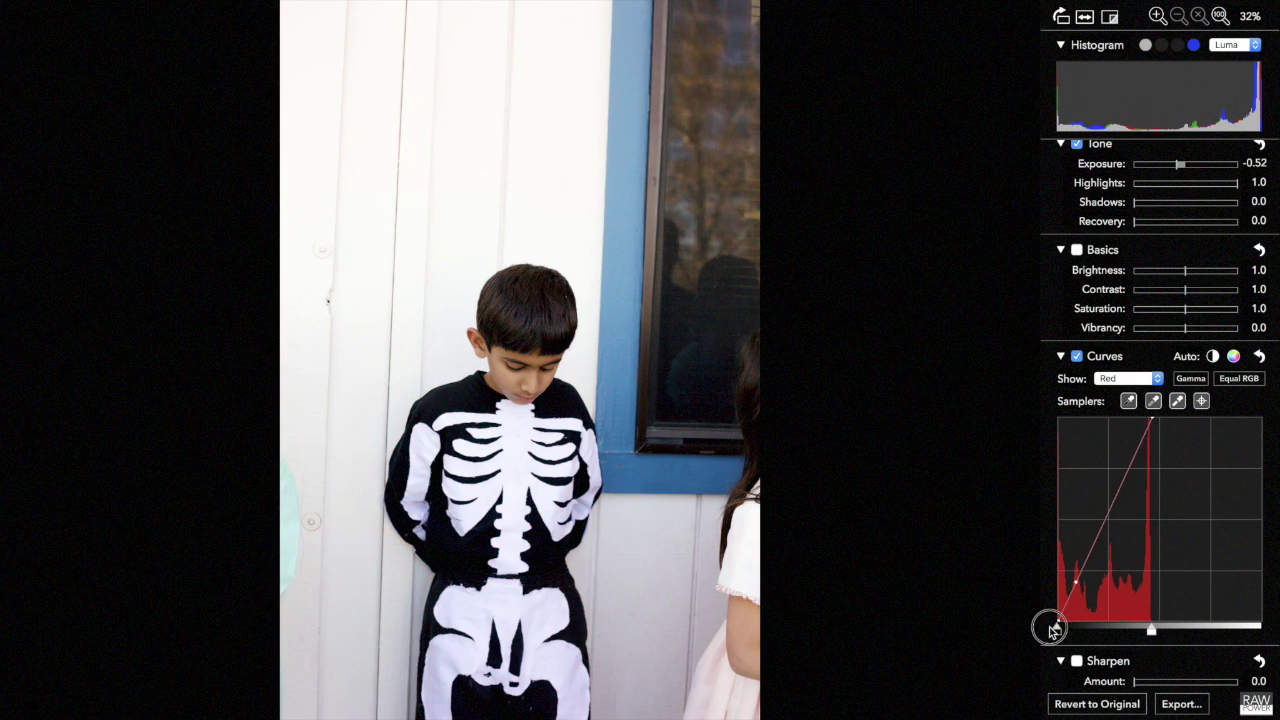
left_click(1119, 388)
left_click(1117, 366)
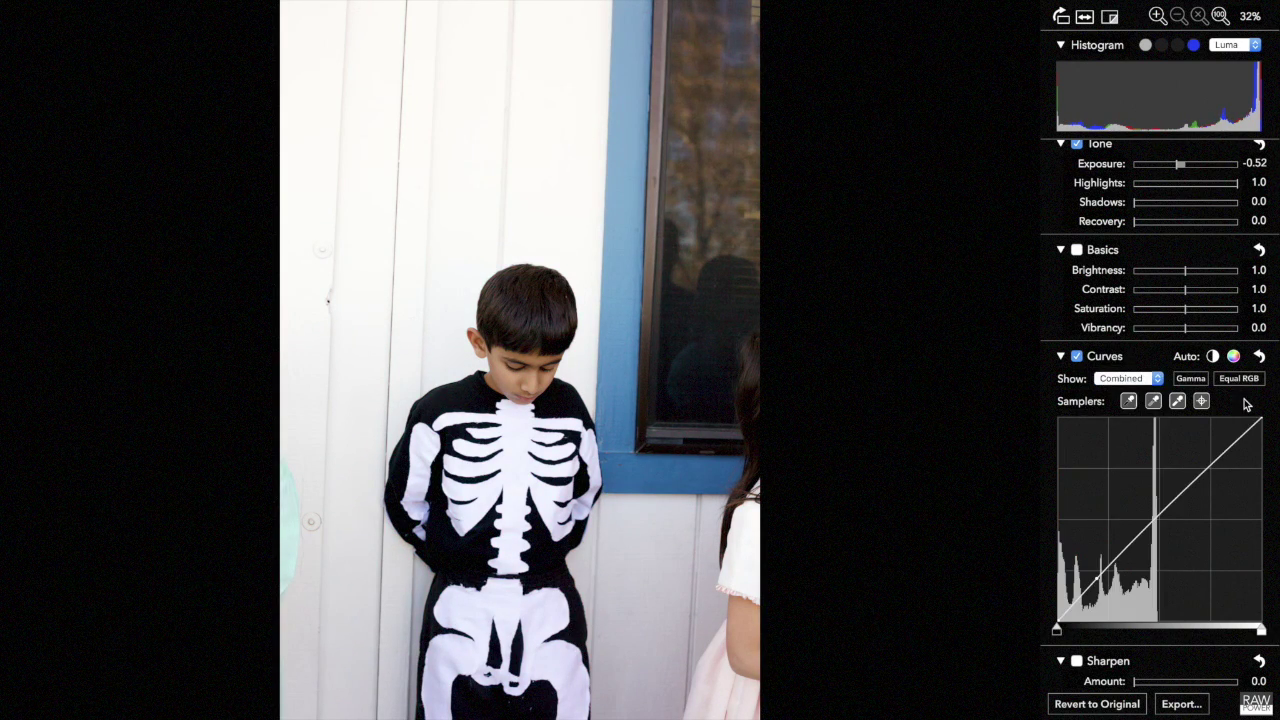